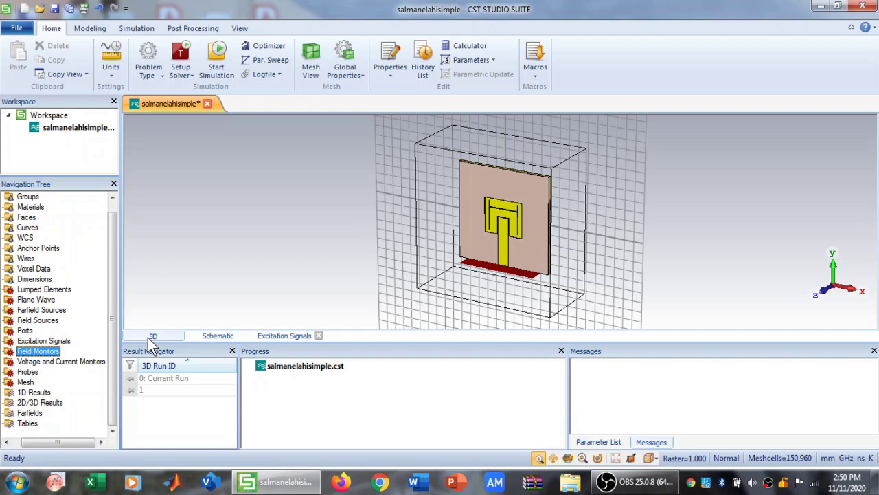
- Check the Field Monitors context menu without adding anything, then bring up the Simulation ribbon tools
right_click(33, 355)
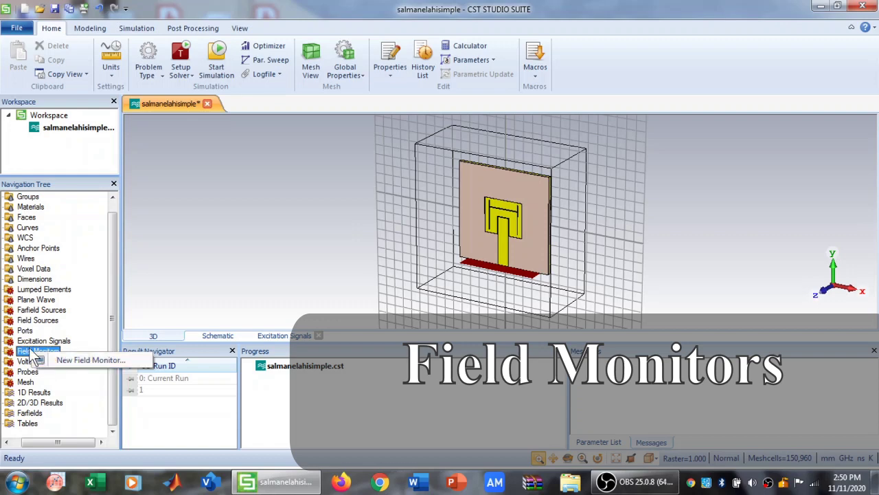
left_click(19, 353)
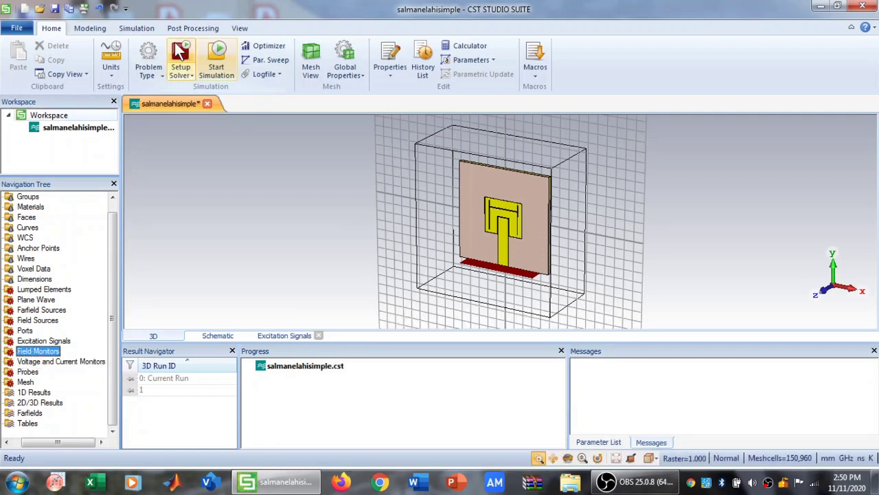
left_click(141, 29)
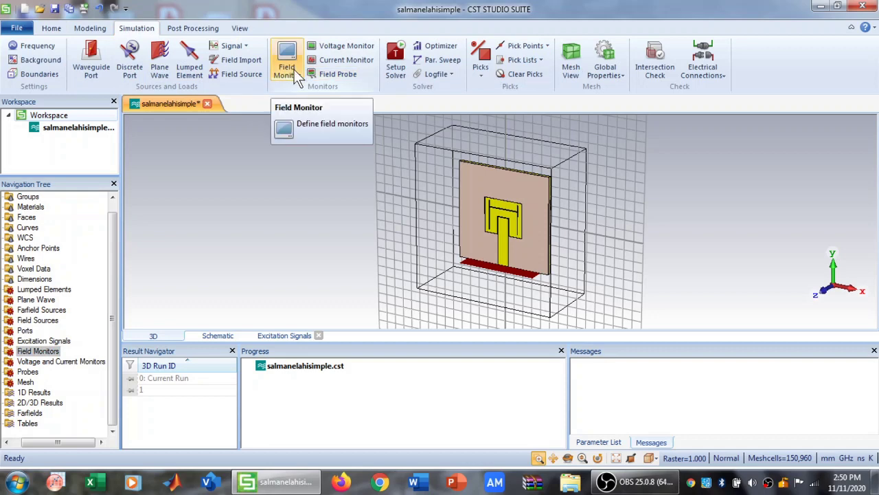
- Create a new Farfield/RCS field monitor with Transient Broadband specification, named farfield (broadband)
right_click(32, 353)
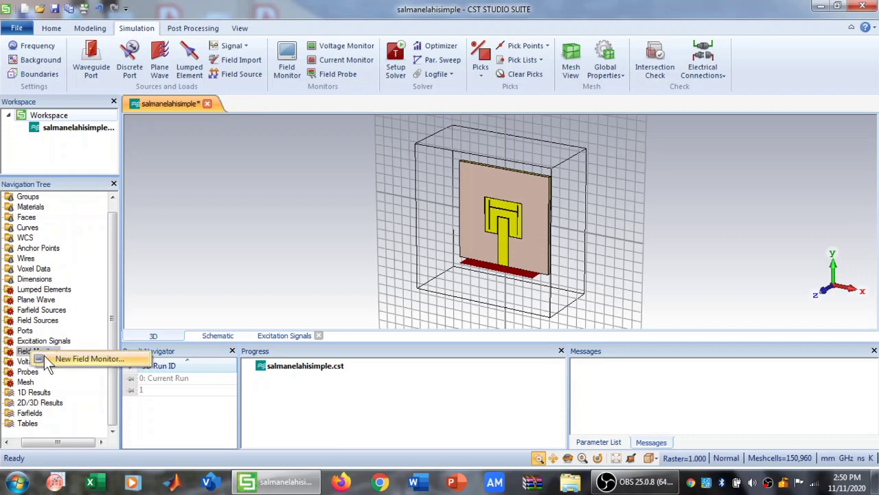
left_click(76, 358)
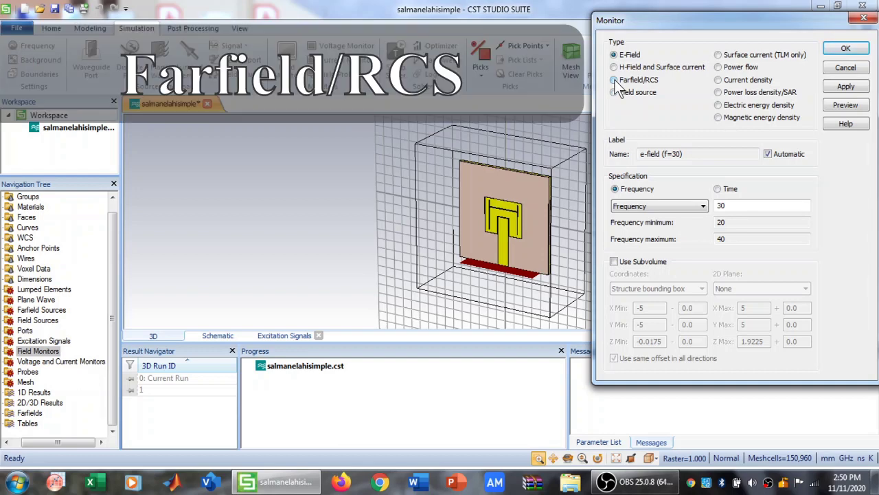
left_click(615, 79)
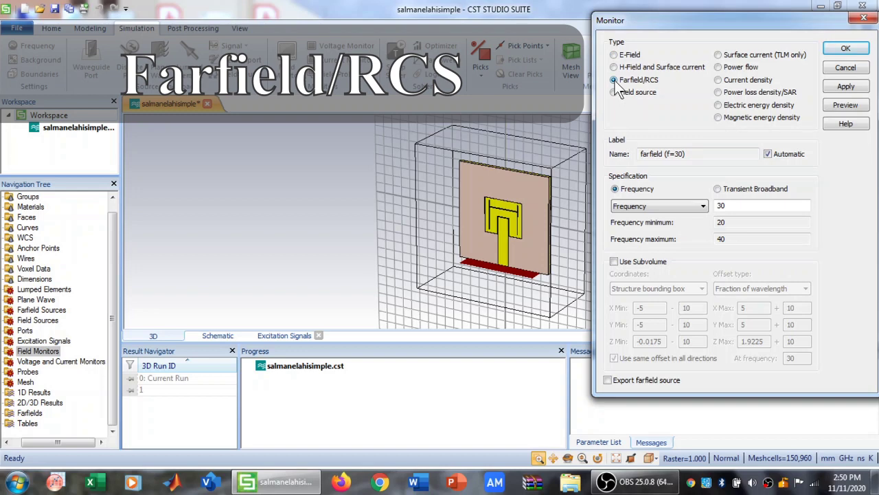
left_click(718, 190)
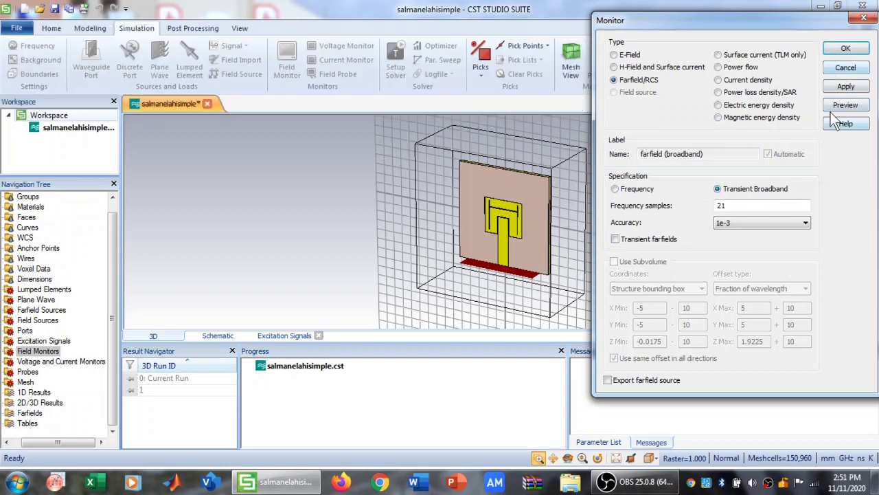
left_click(845, 88)
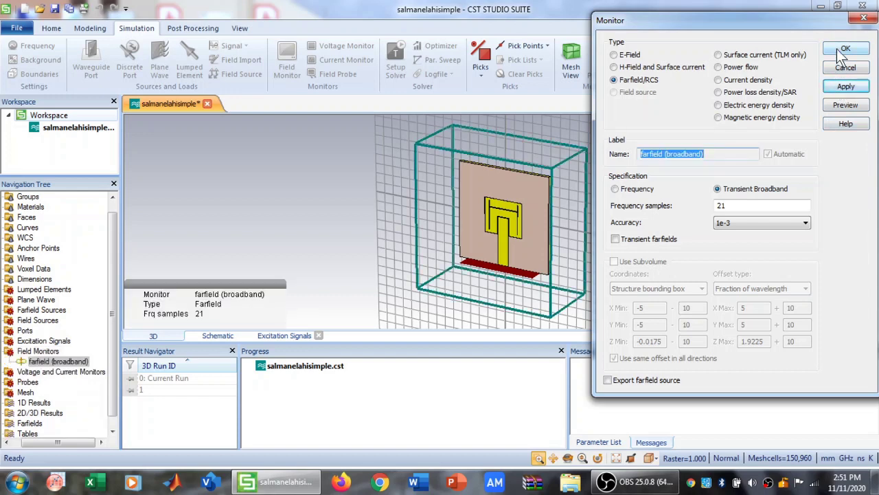
left_click(844, 49)
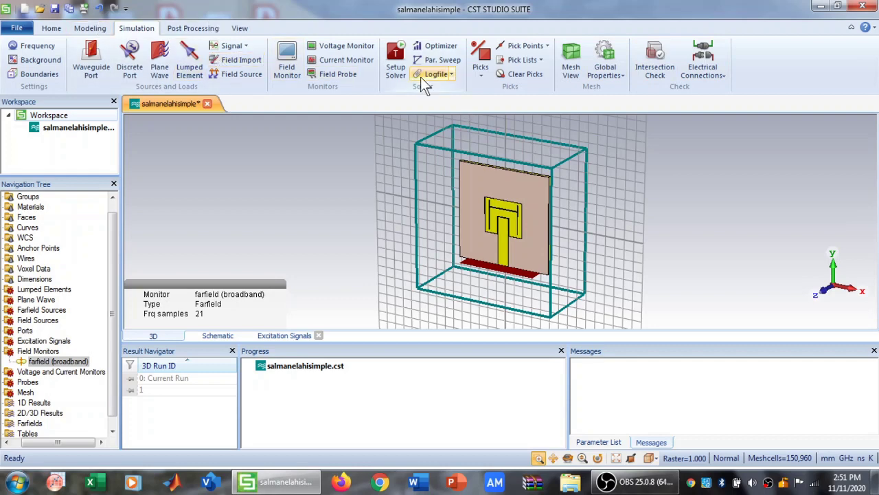
- Start the Time Domain solver from Setup Solver and switch to Post Processing once it finishes
left_click(402, 67)
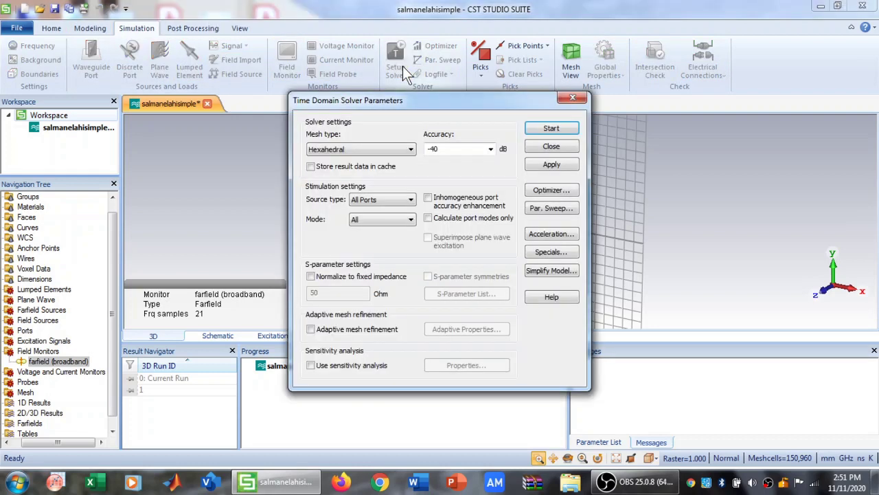
left_click(547, 133)
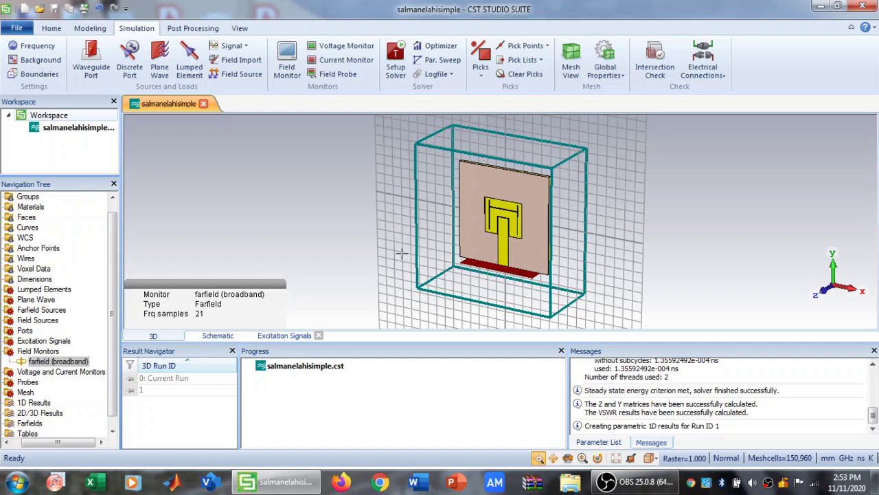
left_click(187, 31)
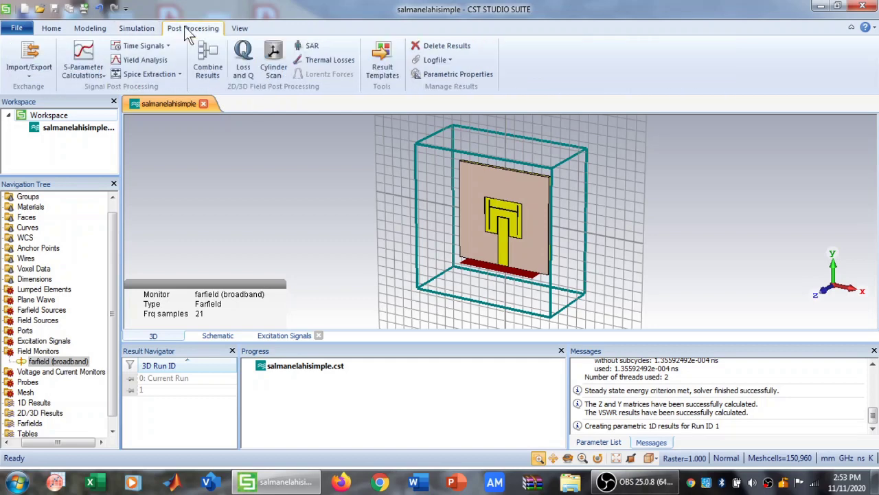
- In Result Templates, add a Farfield Result step from the Farfield and Antenna Properties category
left_click(383, 72)
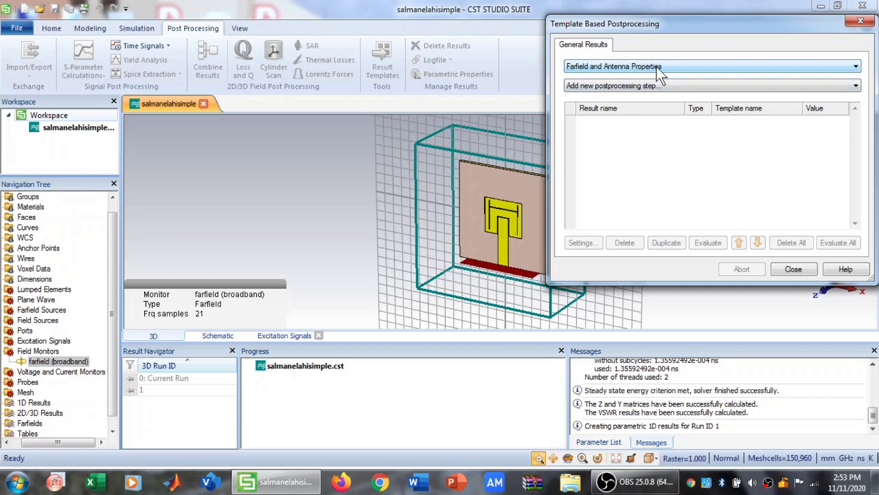
left_click(658, 67)
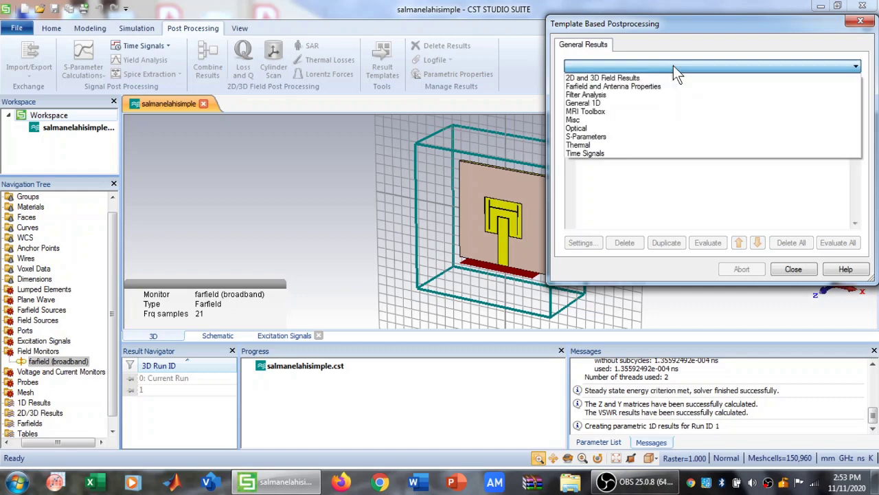
left_click(641, 85)
left_click(641, 87)
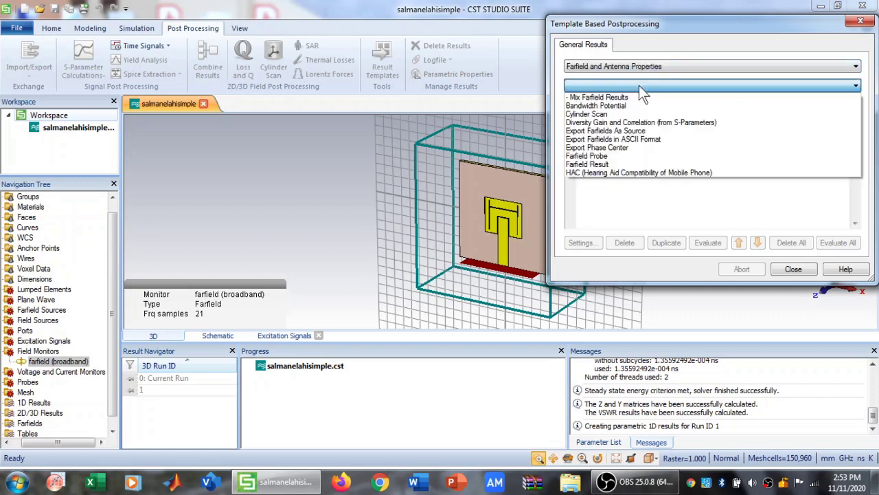
left_click(604, 165)
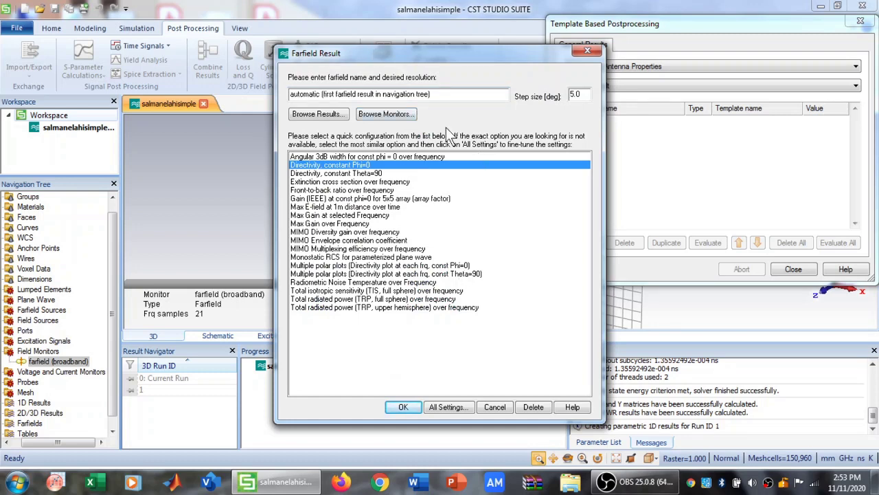
- Set the Farfield Result to use farfield (broadband), broadband, 3D, and Gain (IEEE) plot mode
left_click(449, 406)
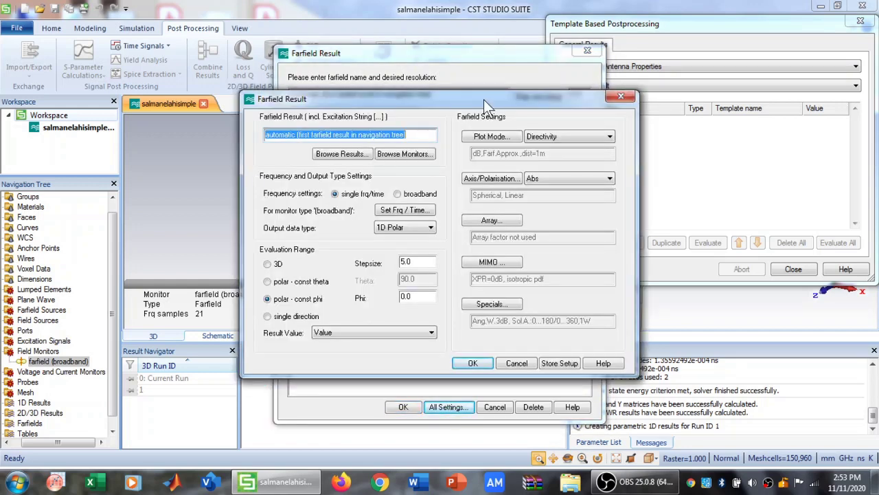
left_click(397, 155)
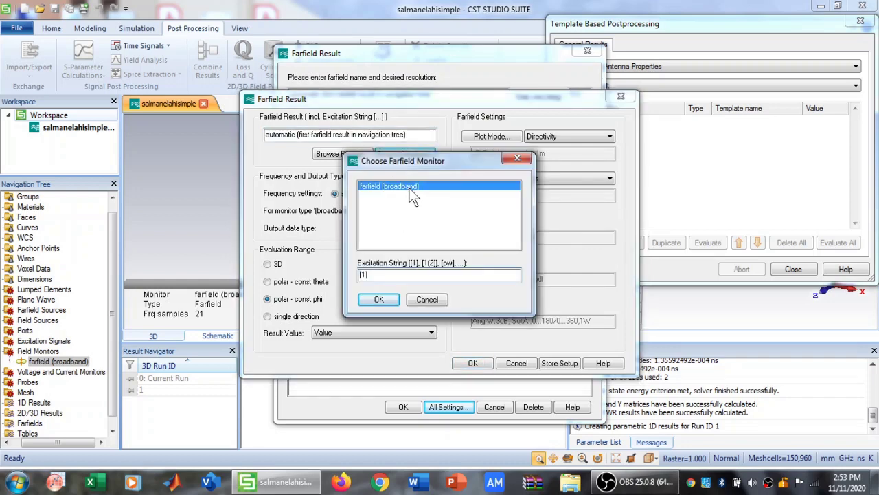
left_click(383, 301)
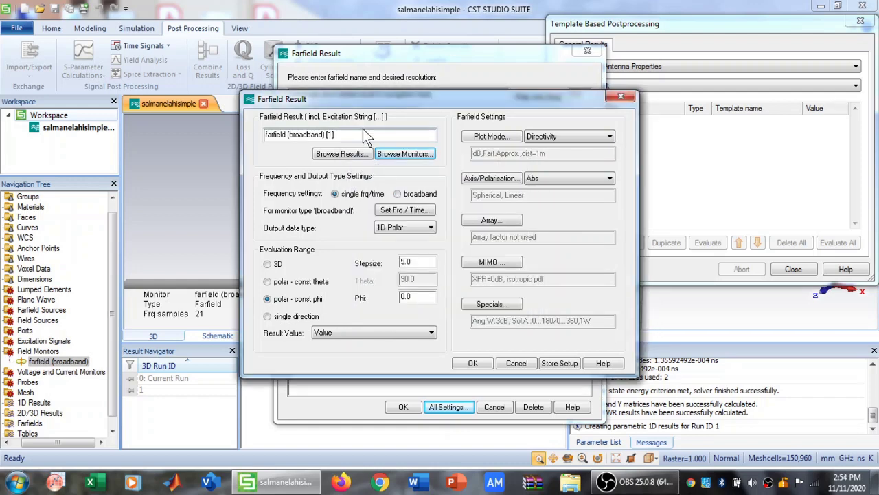
left_click(397, 195)
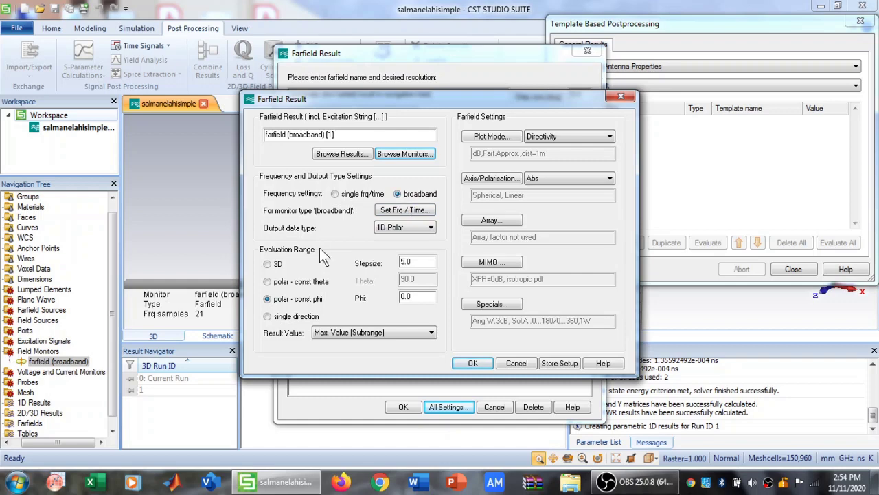
left_click(267, 264)
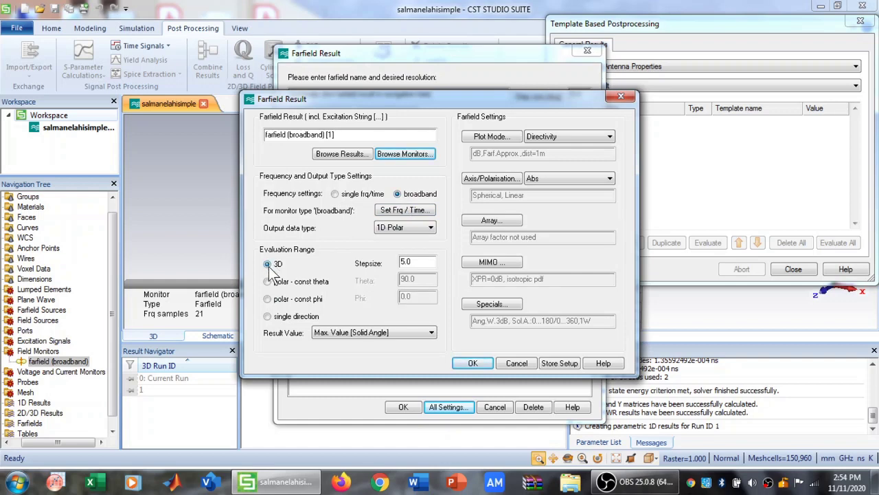
left_click(562, 136)
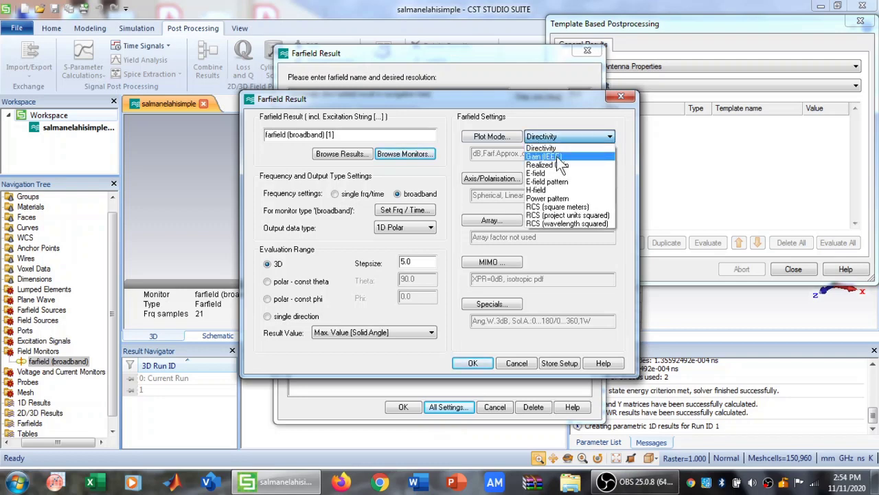
left_click(550, 157)
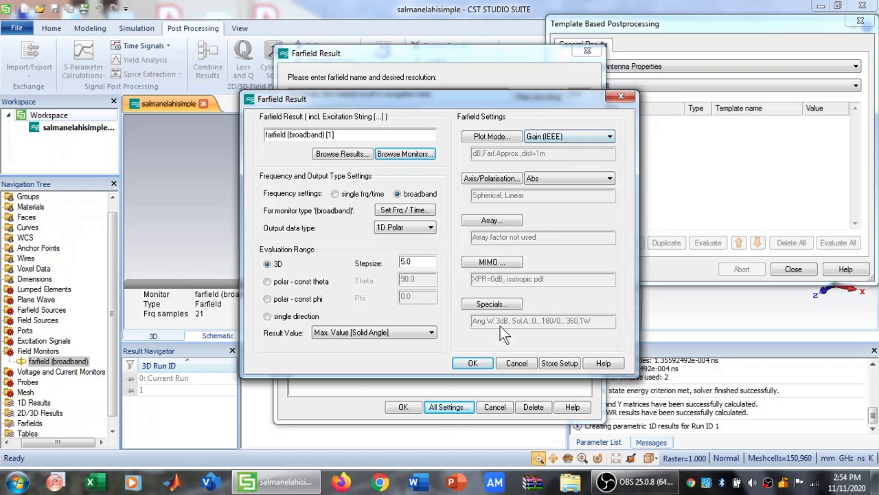
left_click(478, 360)
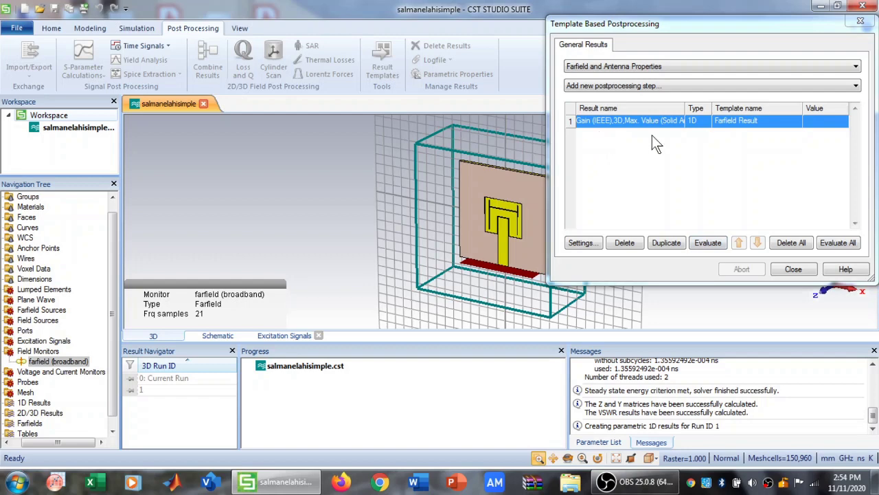
- Evaluate the gain step and display the 1D result Gain (IEEE),3D,Max. Value (Solid Angle)
left_click(701, 245)
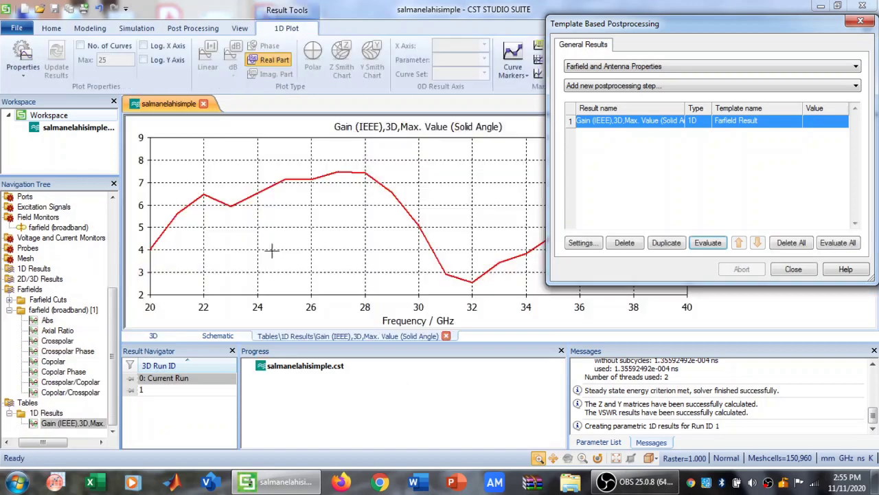
left_click(793, 269)
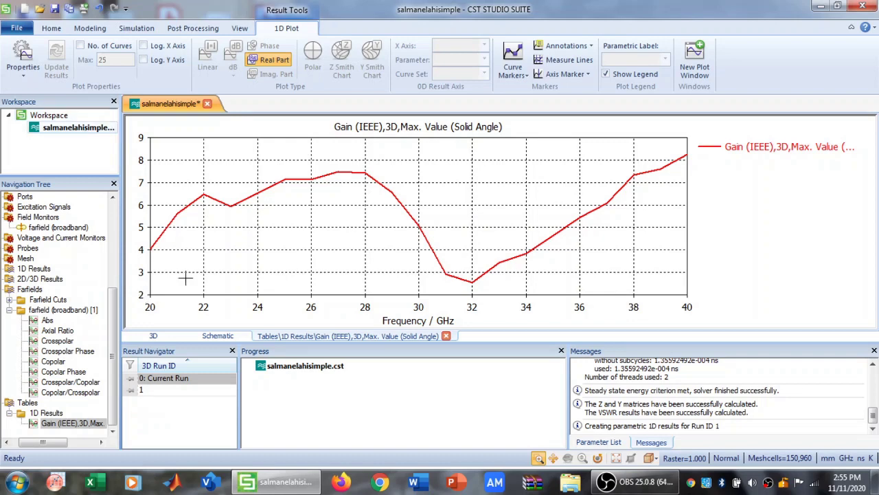
left_click(54, 414)
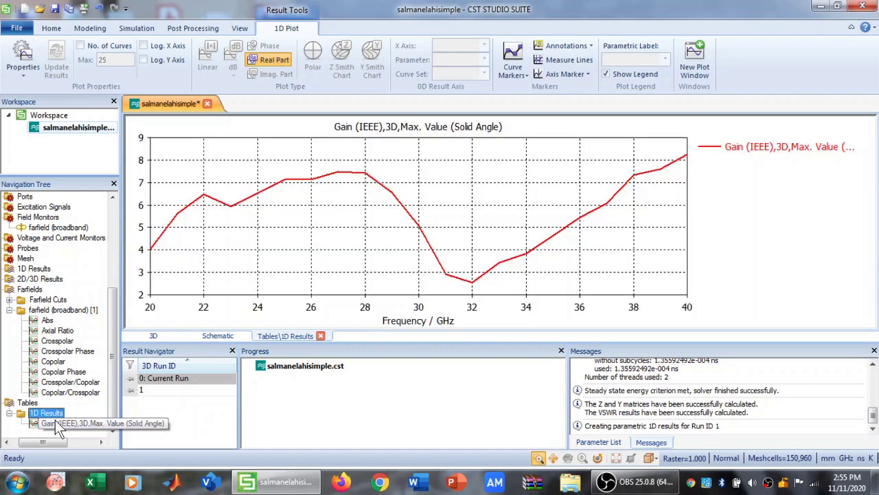
left_click(58, 424)
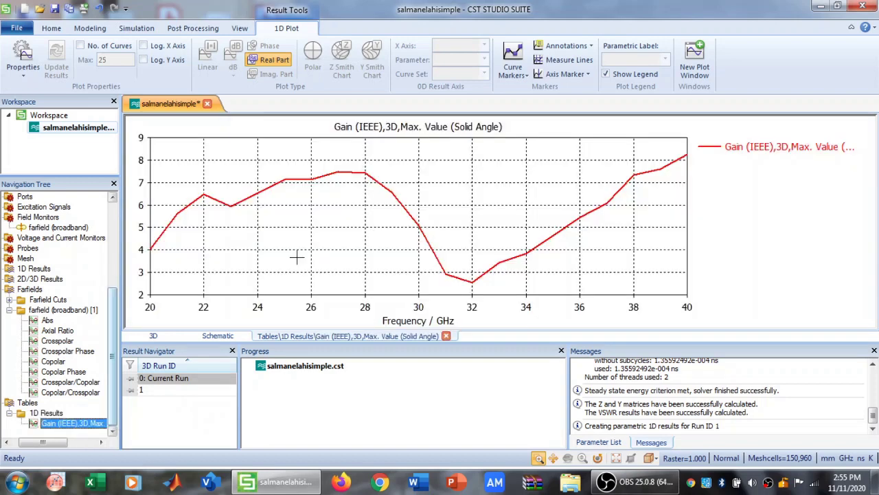
right_click(450, 159)
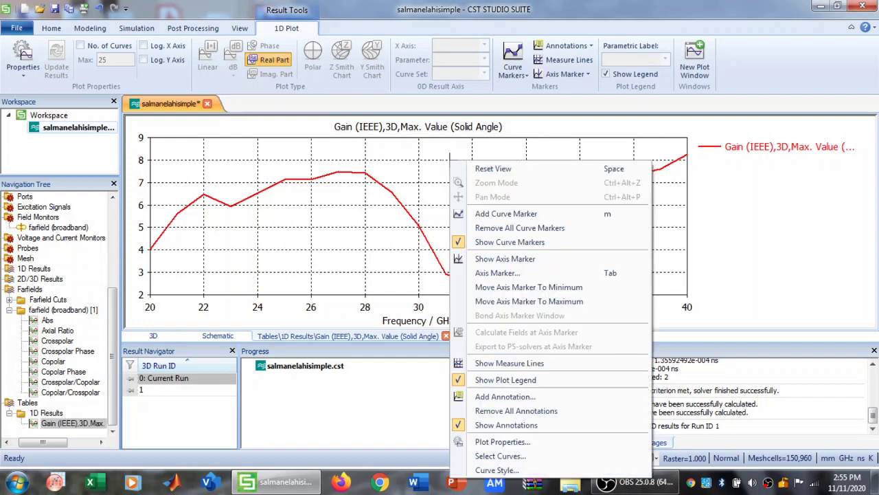
- In Plot Properties, turn off X Auto range and change the X minimum from 20 to 30
left_click(508, 446)
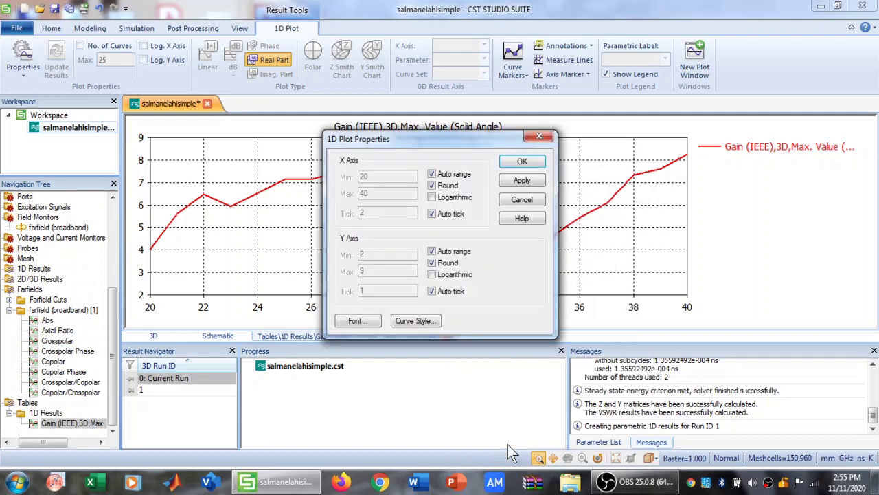
left_click(432, 174)
double_click(386, 177)
key("BackSpace")
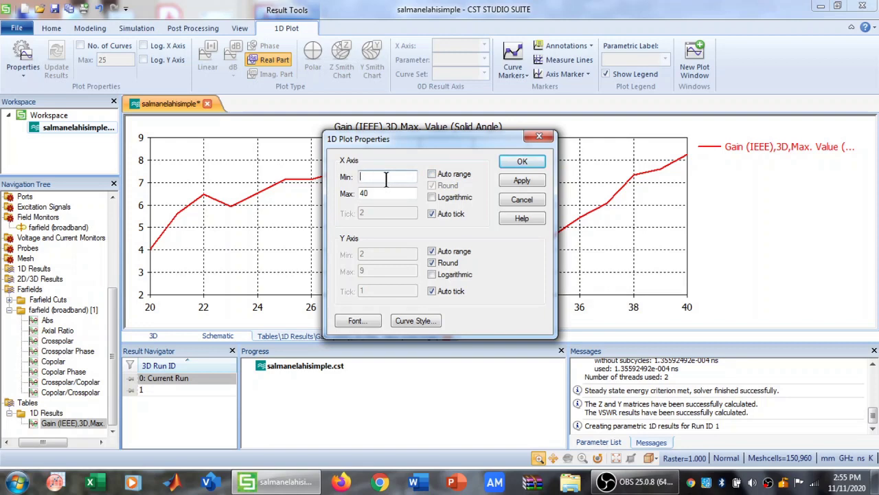
type("30")
left_click(432, 262)
left_click(511, 182)
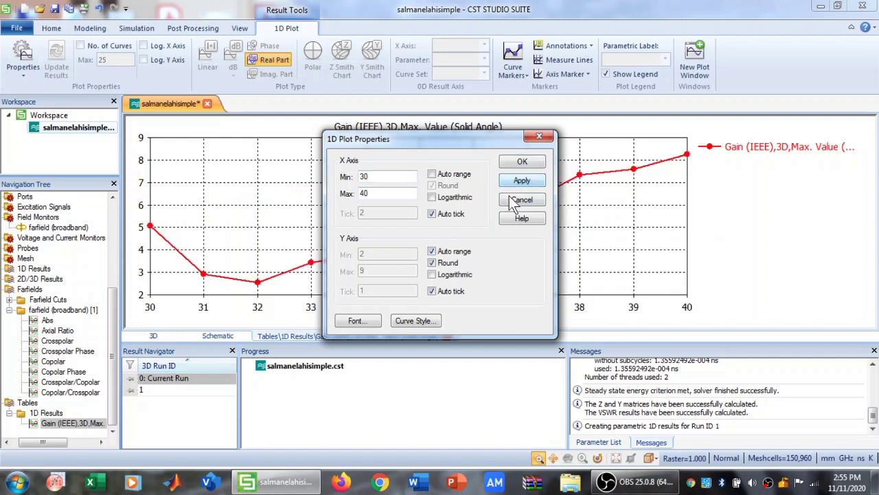
left_click(522, 162)
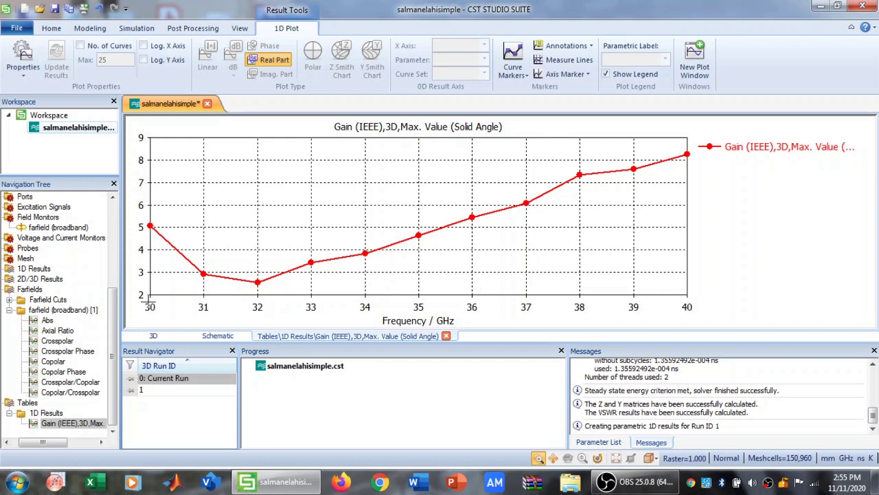